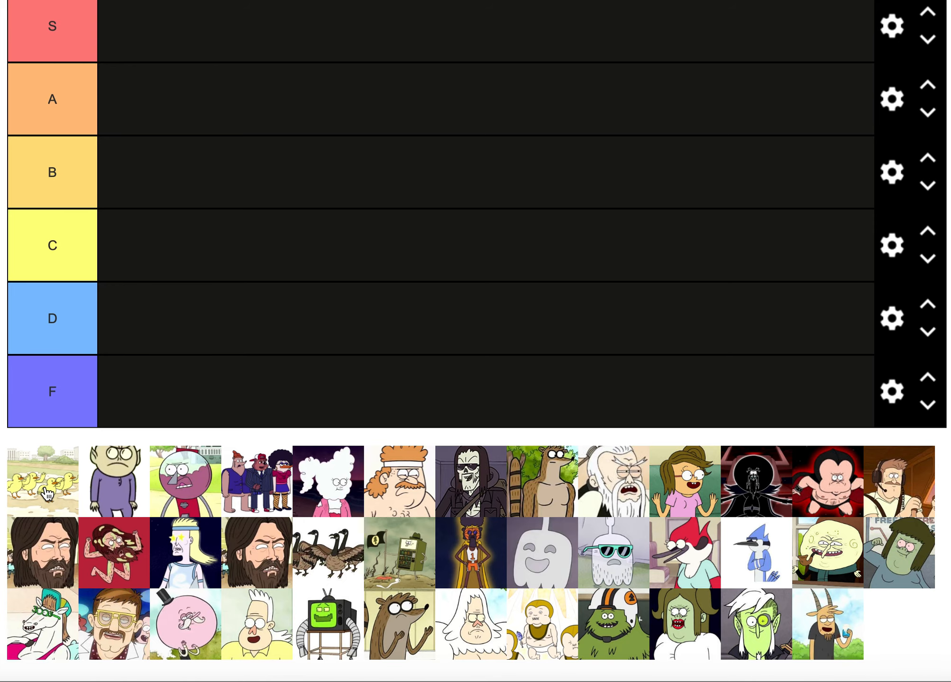
- Rank the ducklings in tier A, the purple-suited figure in tier C and the gumball machine character in tier S
{"action": "left_click_drag", "start_coordinate": [52, 473], "coordinate": [155, 114]}
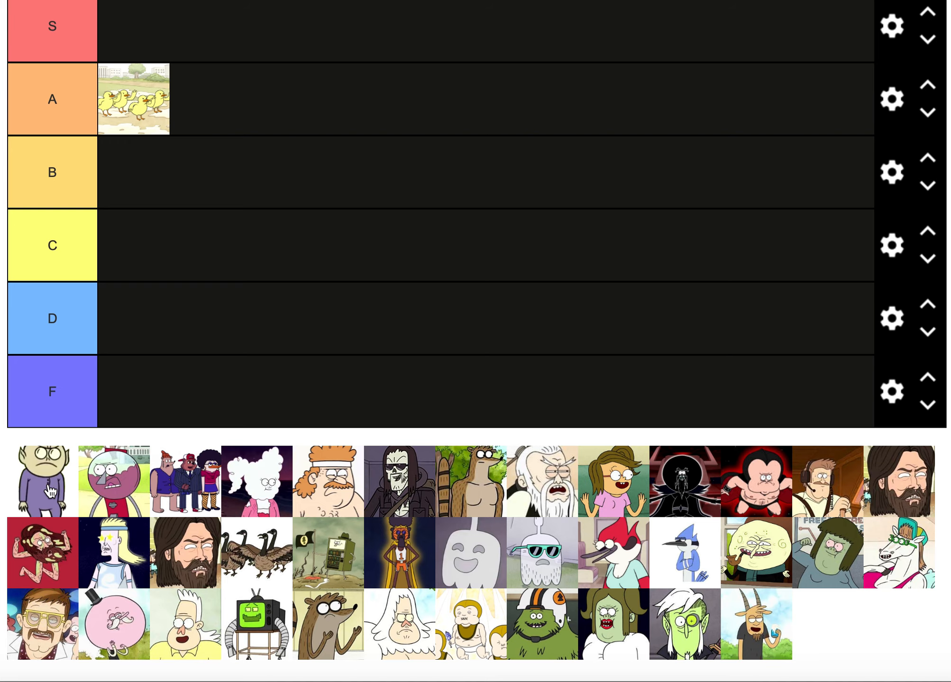
{"action": "left_click_drag", "start_coordinate": [51, 489], "coordinate": [142, 274]}
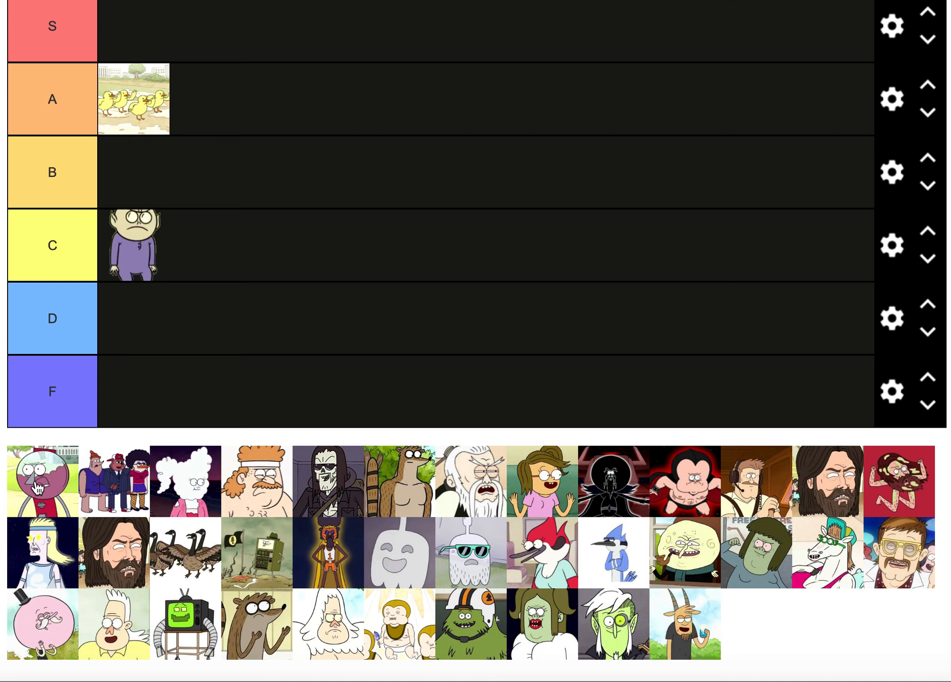
{"action": "left_click_drag", "start_coordinate": [38, 486], "coordinate": [250, 50]}
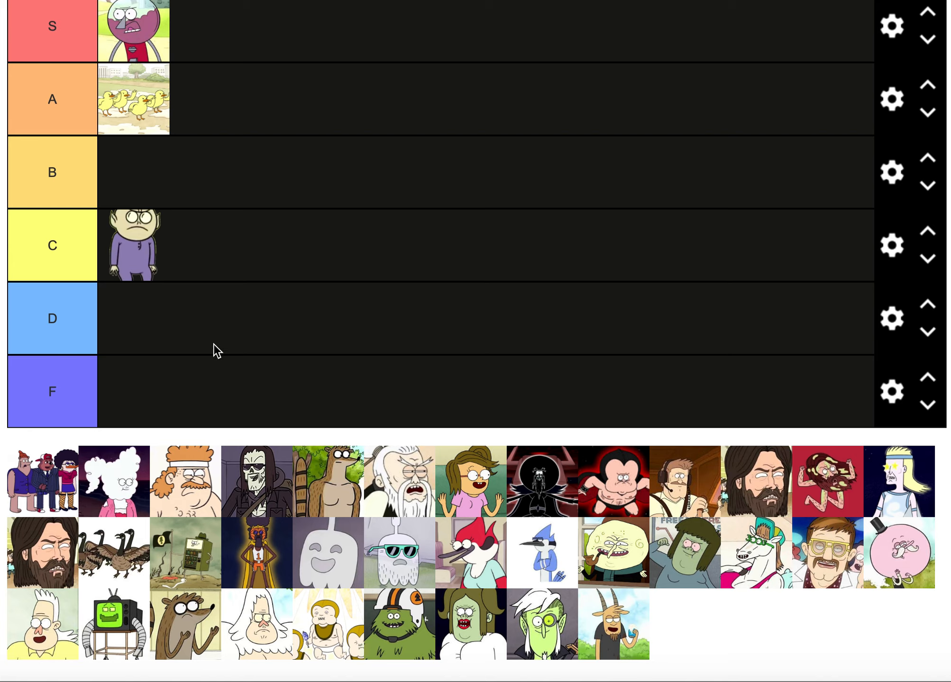
- Place the costumed trio in tier A after the ducklings and the white-haired woman in pink in tier B
{"action": "left_click_drag", "start_coordinate": [51, 480], "coordinate": [239, 192]}
{"action": "left_click_drag", "start_coordinate": [141, 179], "coordinate": [227, 111]}
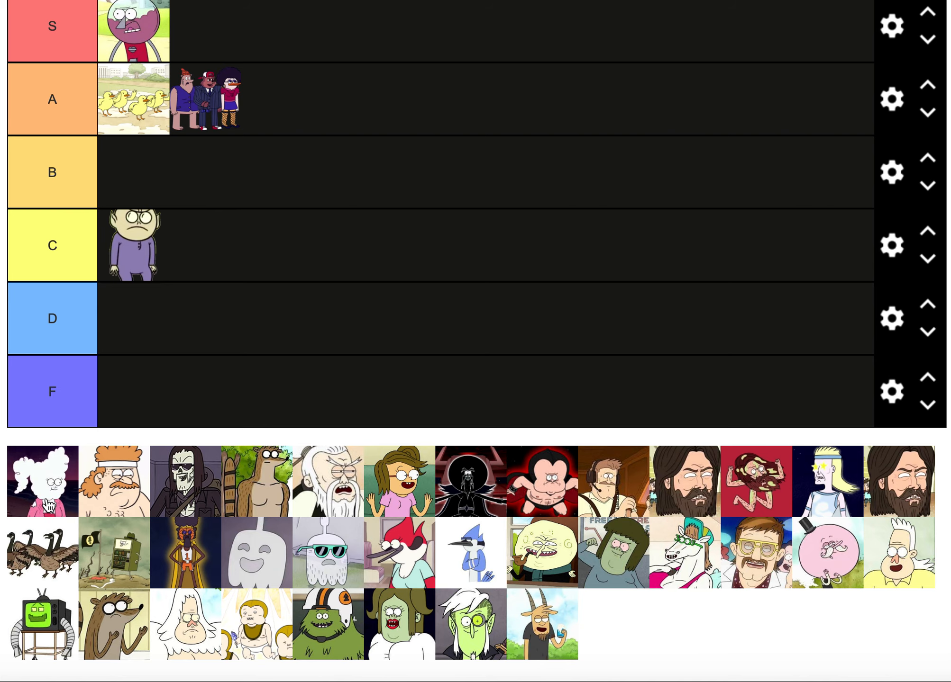
{"action": "left_click_drag", "start_coordinate": [48, 505], "coordinate": [200, 297]}
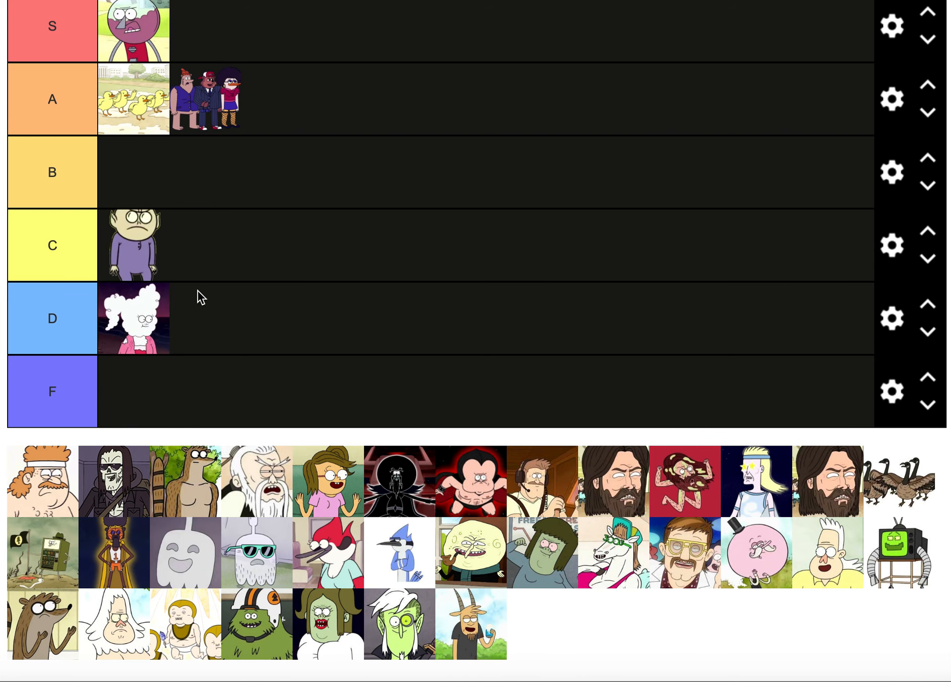
{"action": "left_click_drag", "start_coordinate": [139, 310], "coordinate": [182, 185]}
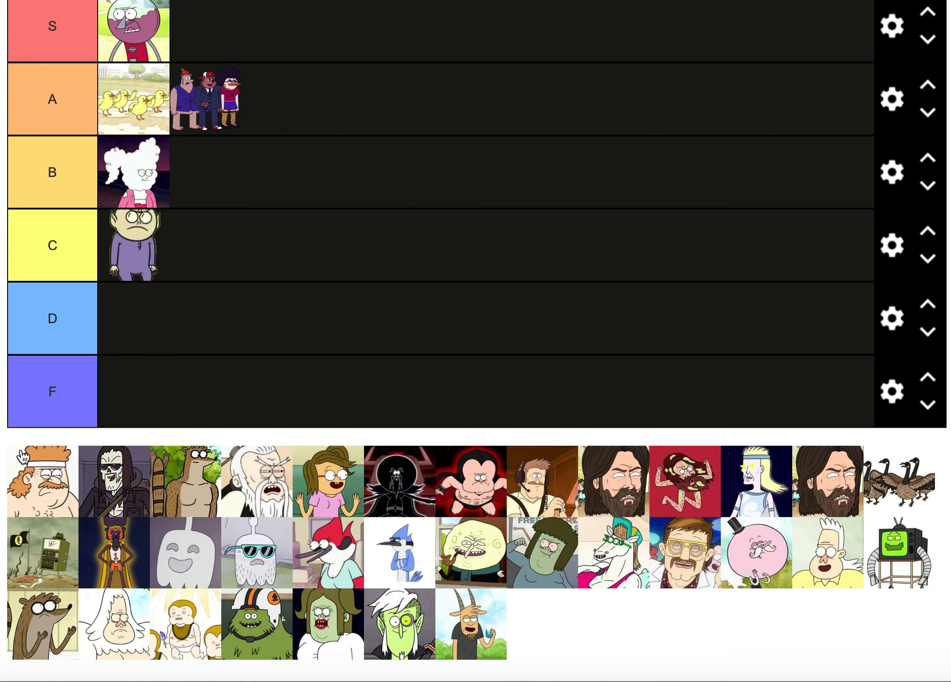
- Add the orange-haired headband man, the skull-faced man in sunglasses and the muscular raccoon to tier B, in that order
{"action": "left_click_drag", "start_coordinate": [42, 485], "coordinate": [208, 183]}
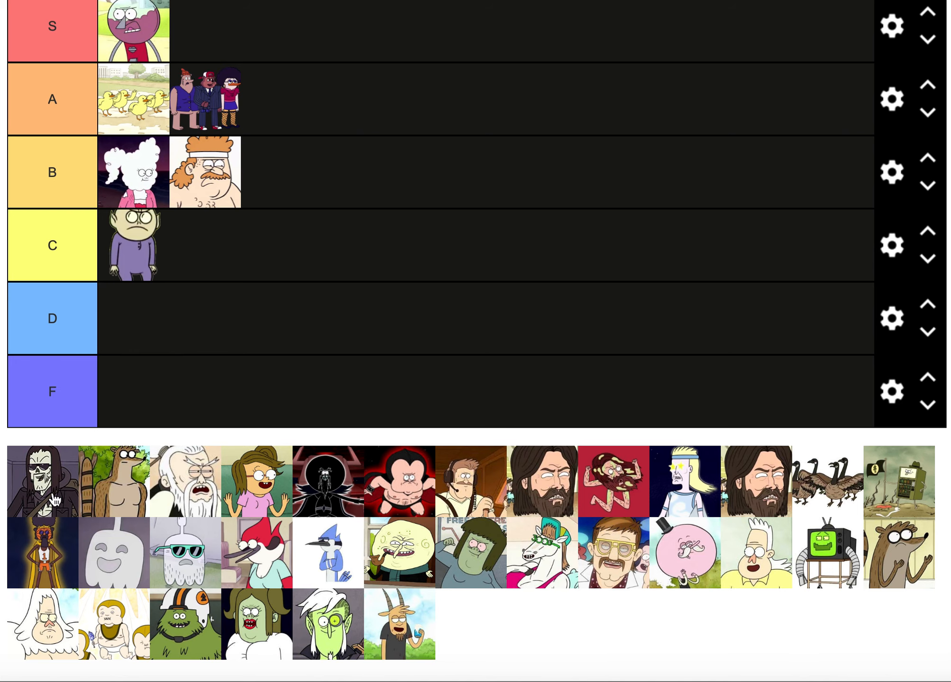
{"action": "left_click_drag", "start_coordinate": [54, 498], "coordinate": [294, 193]}
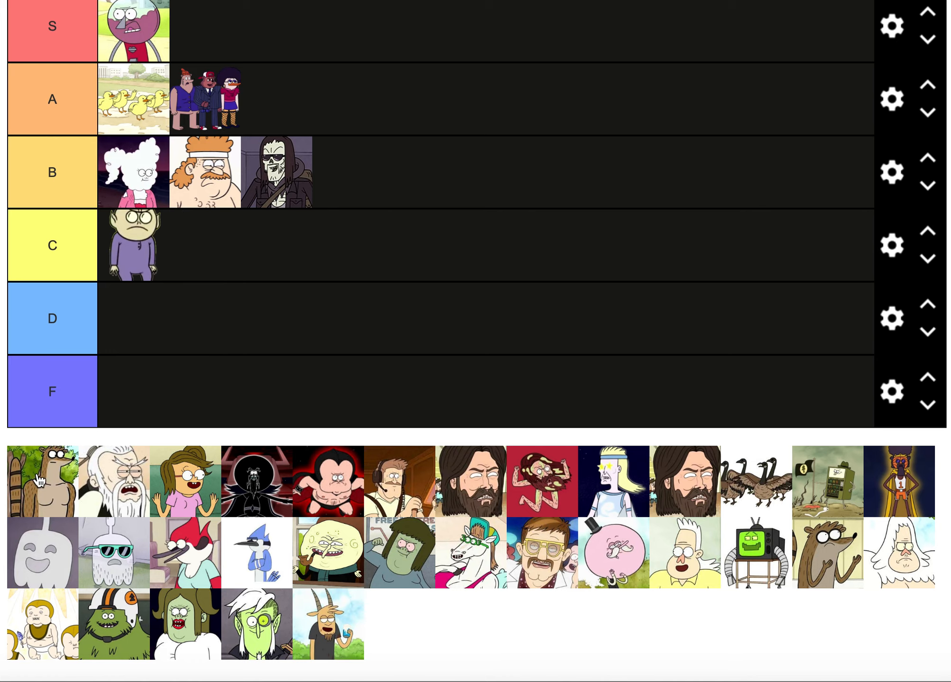
{"action": "left_click_drag", "start_coordinate": [39, 481], "coordinate": [334, 190]}
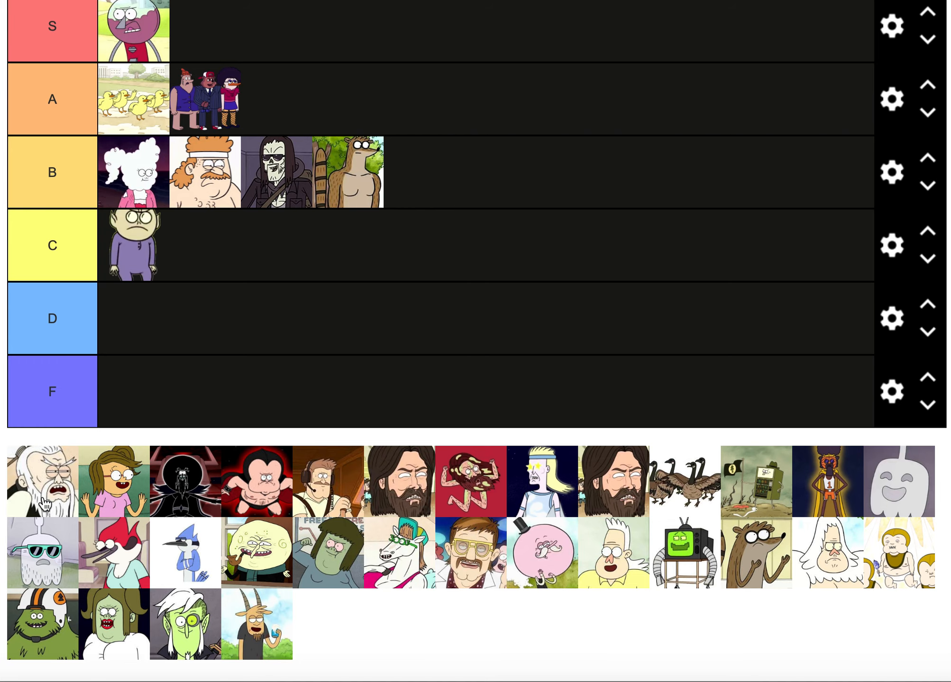
- Add the white-bearded old man to the end of tier B and the ponytailed woman with glasses to tier C
{"action": "left_click_drag", "start_coordinate": [45, 504], "coordinate": [359, 236]}
{"action": "left_click_drag", "start_coordinate": [218, 238], "coordinate": [427, 190]}
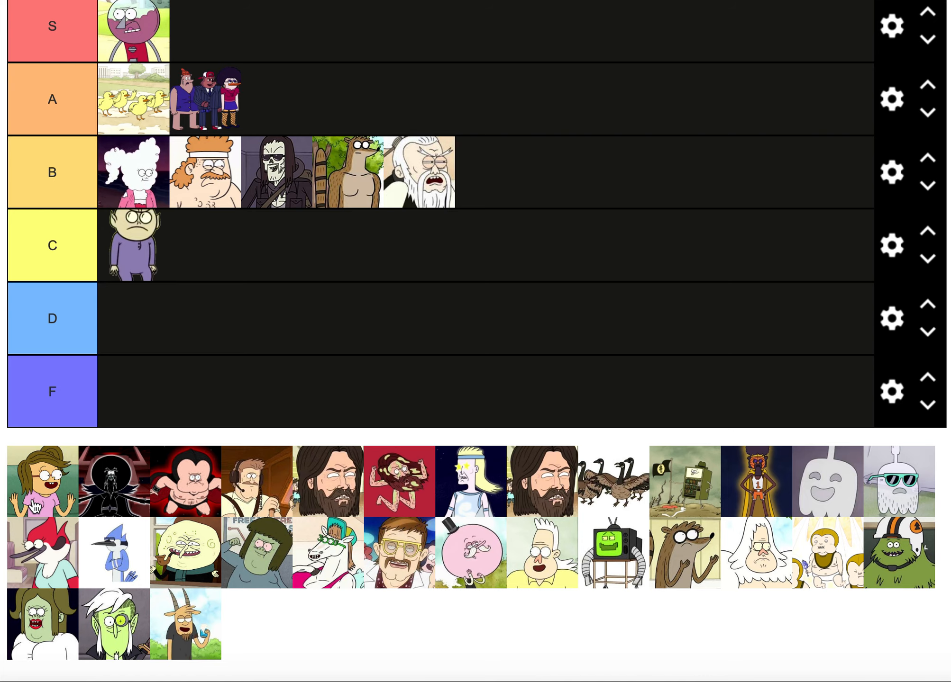
{"action": "left_click_drag", "start_coordinate": [33, 505], "coordinate": [215, 299]}
{"action": "left_click_drag", "start_coordinate": [144, 309], "coordinate": [212, 265]}
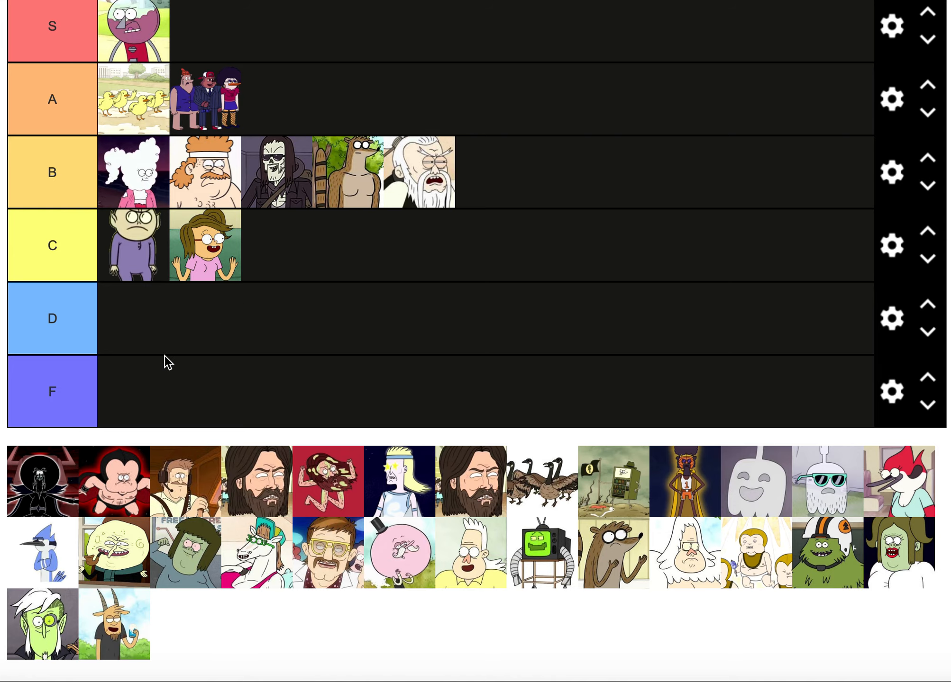
- Place the black horned-shadow figure at the end of tier A and the black-haired baby on red at the end of tier C
{"action": "left_click_drag", "start_coordinate": [51, 490], "coordinate": [313, 90]}
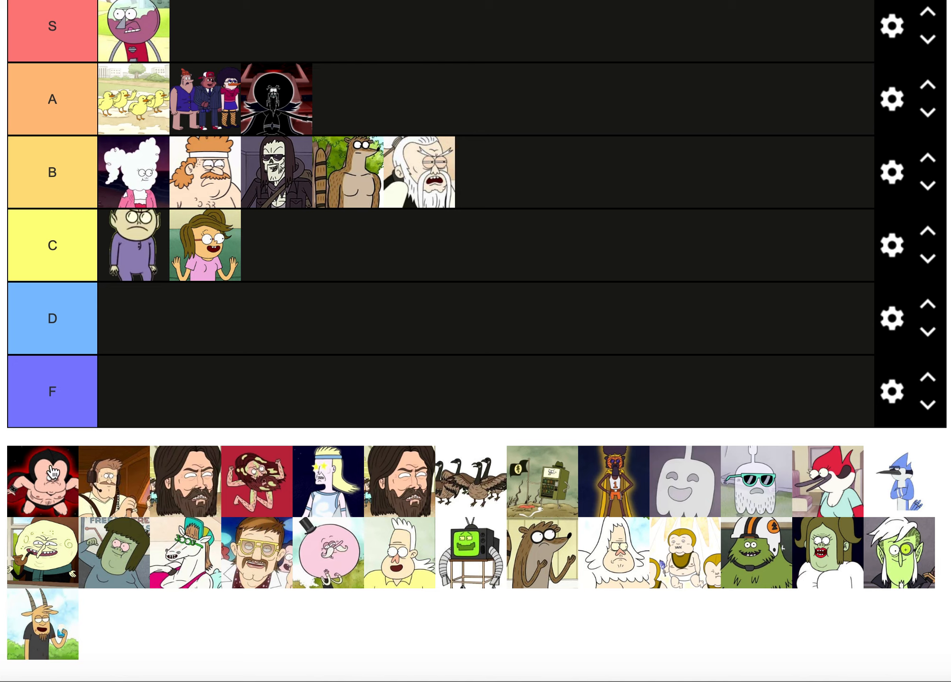
{"action": "left_click_drag", "start_coordinate": [53, 472], "coordinate": [199, 312]}
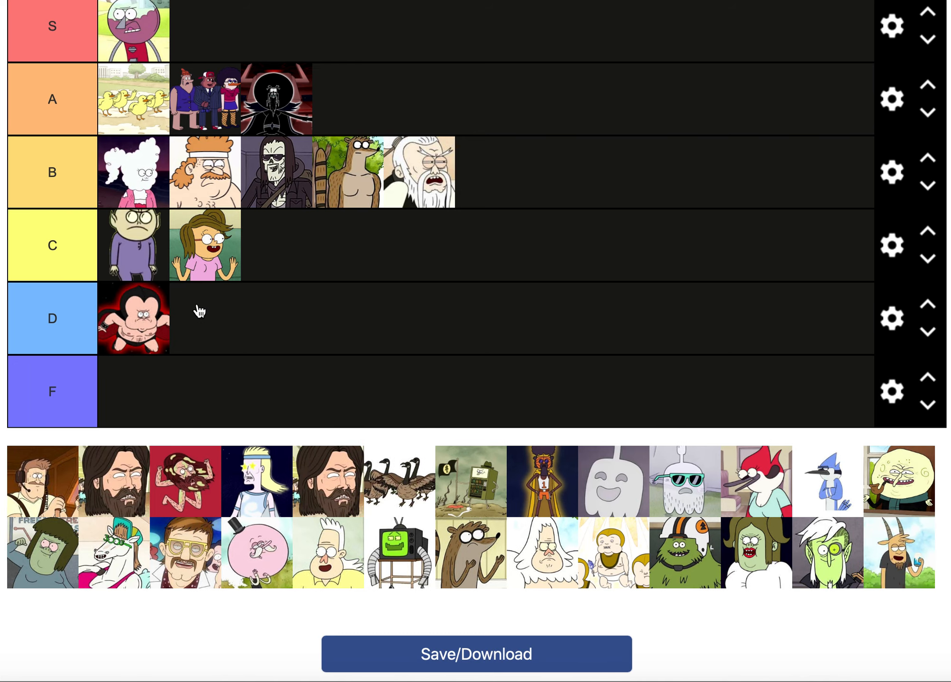
{"action": "left_click_drag", "start_coordinate": [306, 260], "coordinate": [374, 230]}
{"action": "left_click_drag", "start_coordinate": [277, 245], "coordinate": [429, 242]}
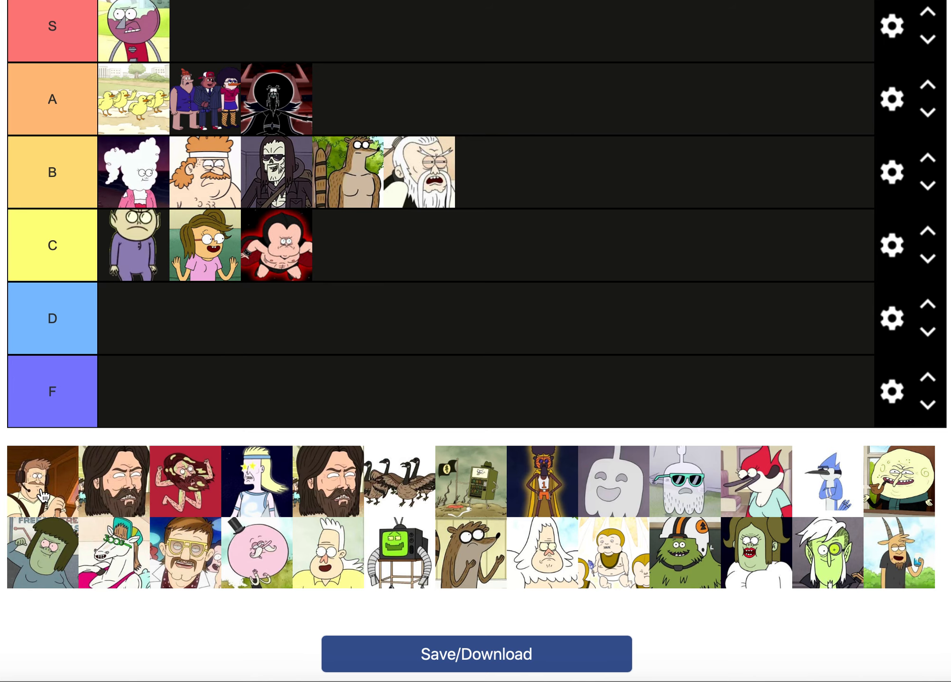
- Rank the man with the headset and suspenders at the end of tier C
{"action": "left_click_drag", "start_coordinate": [43, 495], "coordinate": [246, 341]}
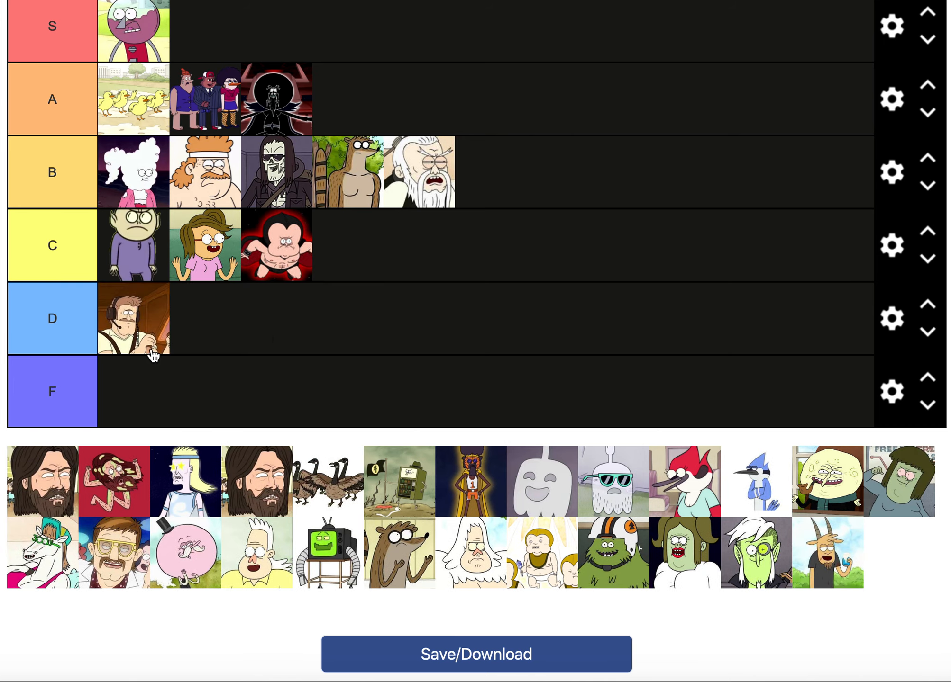
{"action": "left_click_drag", "start_coordinate": [137, 336], "coordinate": [423, 240]}
{"action": "left_click_drag", "start_coordinate": [352, 245], "coordinate": [397, 253]}
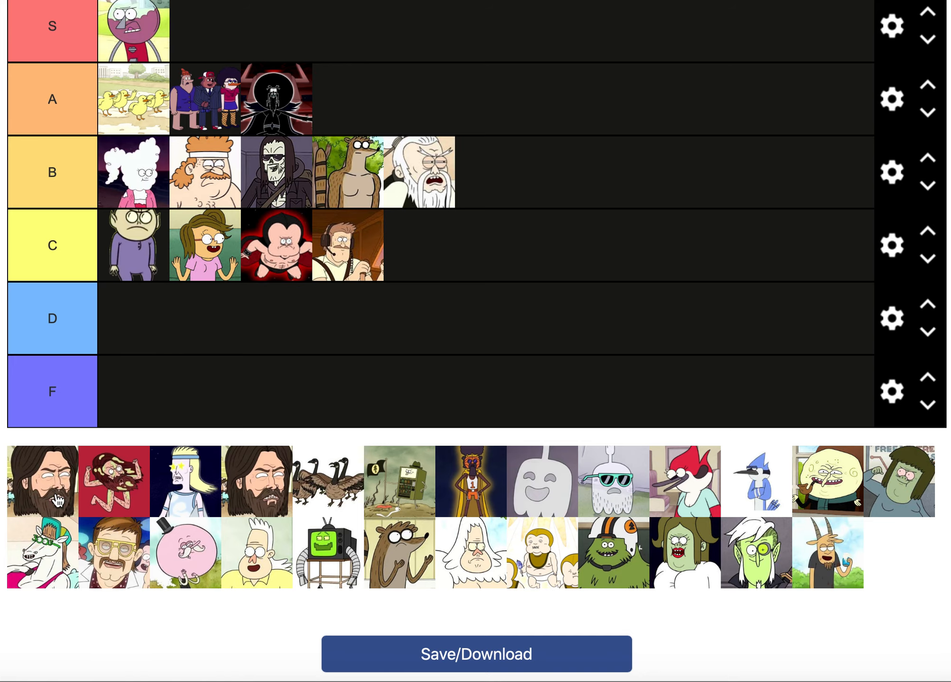
- Add one long-haired bearded man and the curled-up figure on red to tier A, and the blond glowing-eyed figure to tier B
{"action": "left_click_drag", "start_coordinate": [71, 448], "coordinate": [374, 132]}
{"action": "left_click_drag", "start_coordinate": [45, 488], "coordinate": [507, 109]}
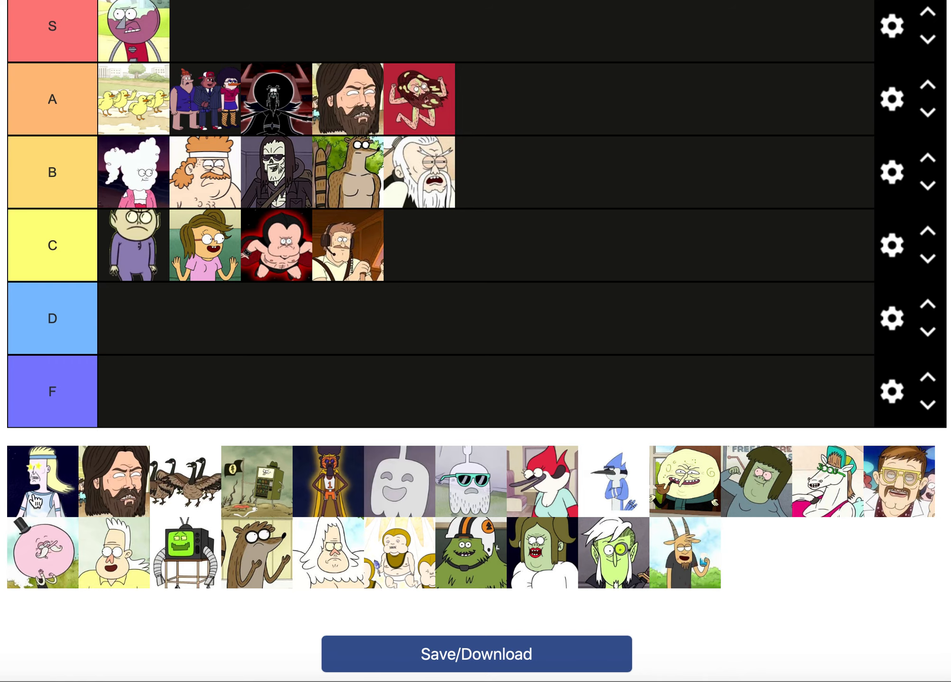
{"action": "left_click_drag", "start_coordinate": [31, 498], "coordinate": [478, 192]}
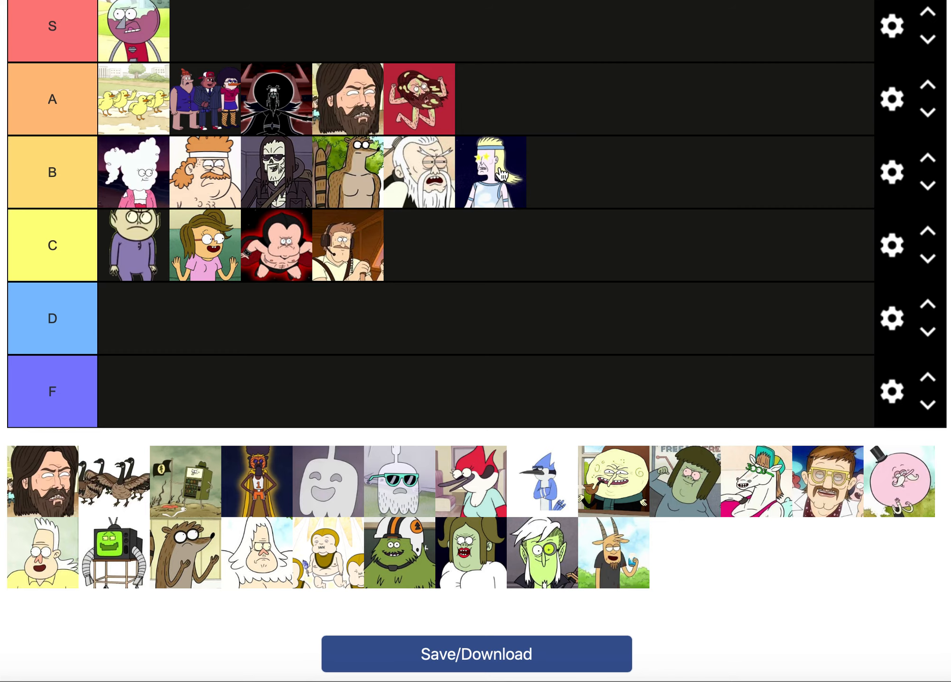
- Add the group of geese and the green machine with the black flag to the end of tier C
{"action": "left_click_drag", "start_coordinate": [105, 501], "coordinate": [409, 272]}
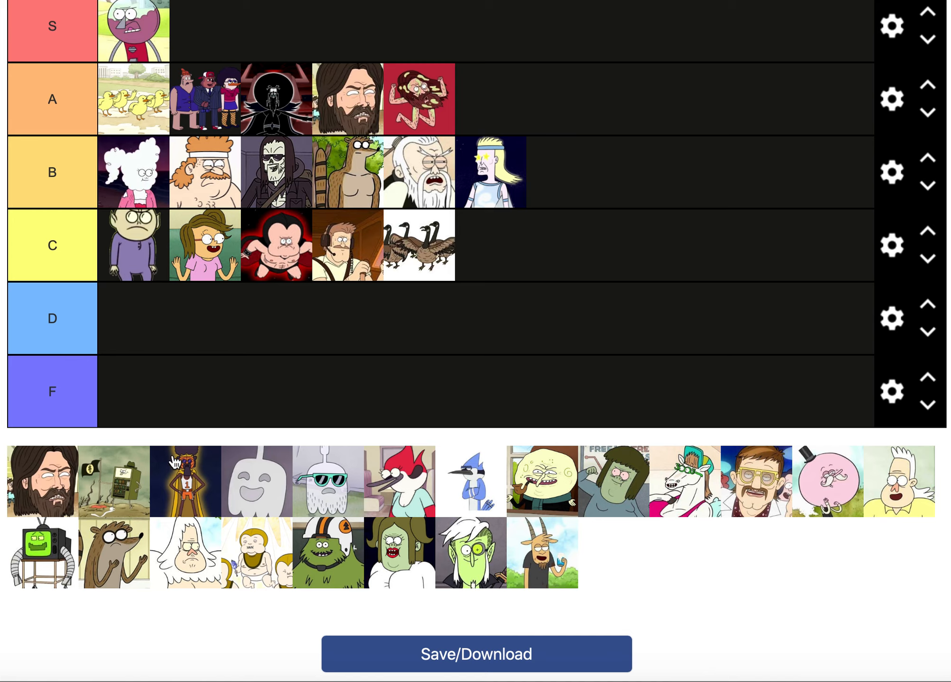
{"action": "left_click_drag", "start_coordinate": [129, 488], "coordinate": [307, 338]}
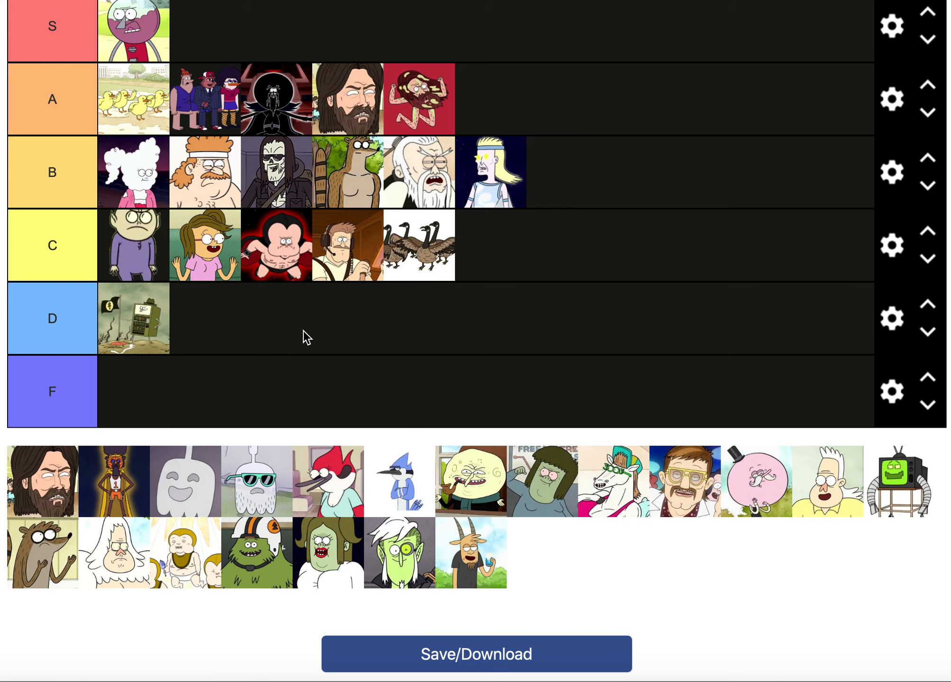
{"action": "left_click_drag", "start_coordinate": [153, 347], "coordinate": [460, 272]}
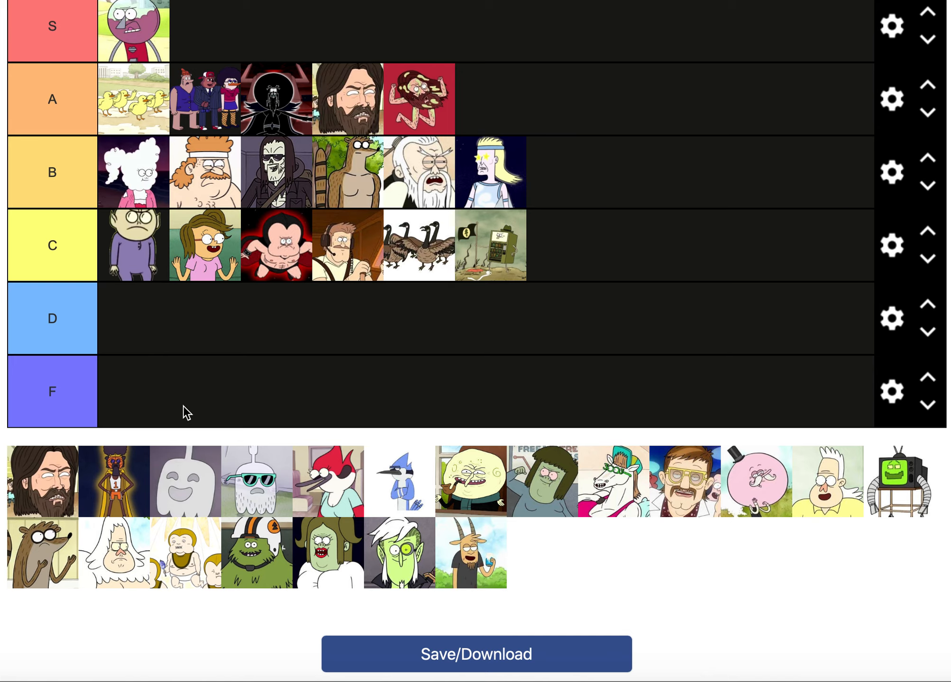
- Place the glowing caped figure at the end of tier A and the smiling grey ghost at the end of tier B
{"action": "left_click_drag", "start_coordinate": [127, 483], "coordinate": [419, 254]}
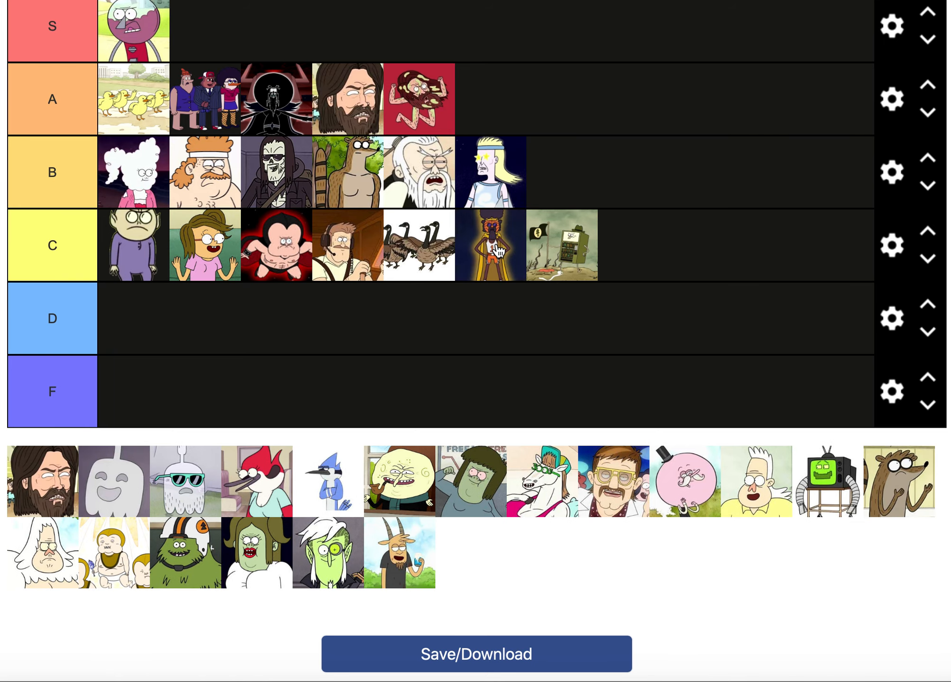
{"action": "left_click_drag", "start_coordinate": [497, 250], "coordinate": [498, 114]}
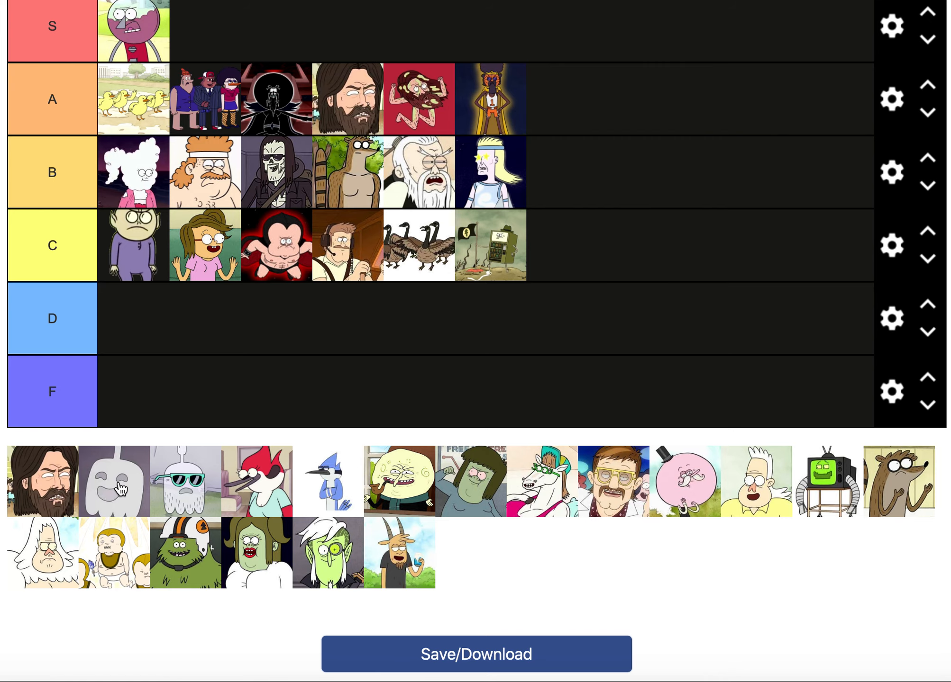
{"action": "left_click_drag", "start_coordinate": [121, 491], "coordinate": [398, 311]}
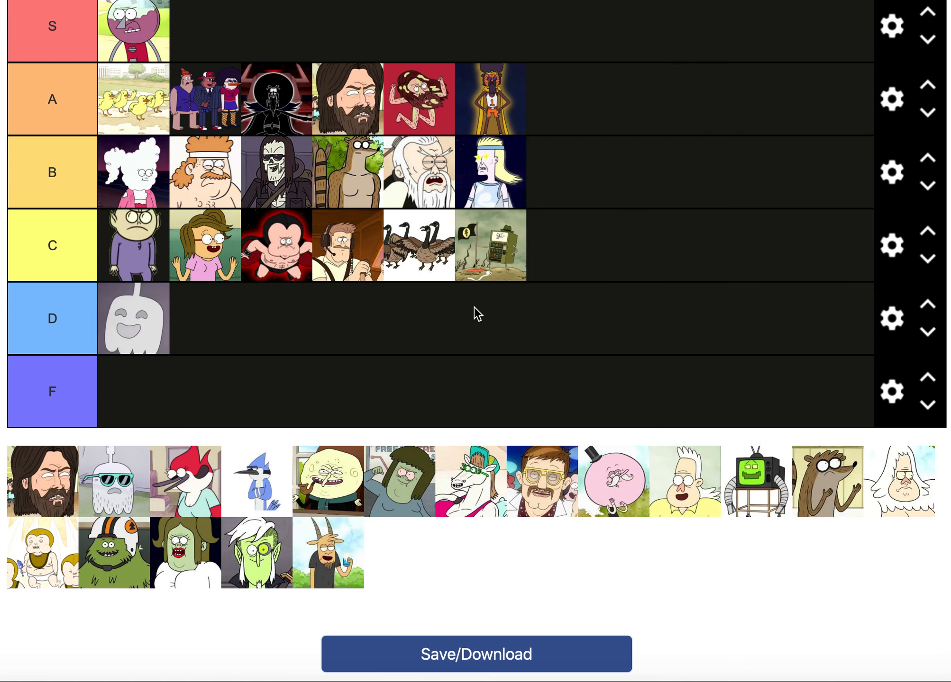
{"action": "left_click_drag", "start_coordinate": [157, 322], "coordinate": [593, 207]}
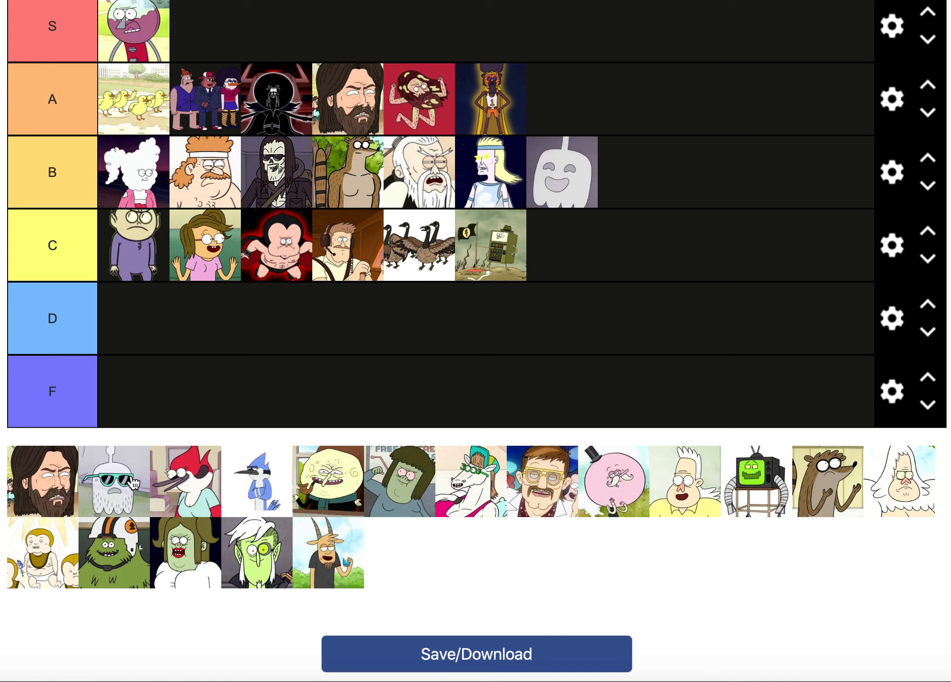
- Place the bearded ghost with sunglasses at the end of tier B and the red bird at the end of tier A
{"action": "left_click_drag", "start_coordinate": [134, 483], "coordinate": [122, 286]}
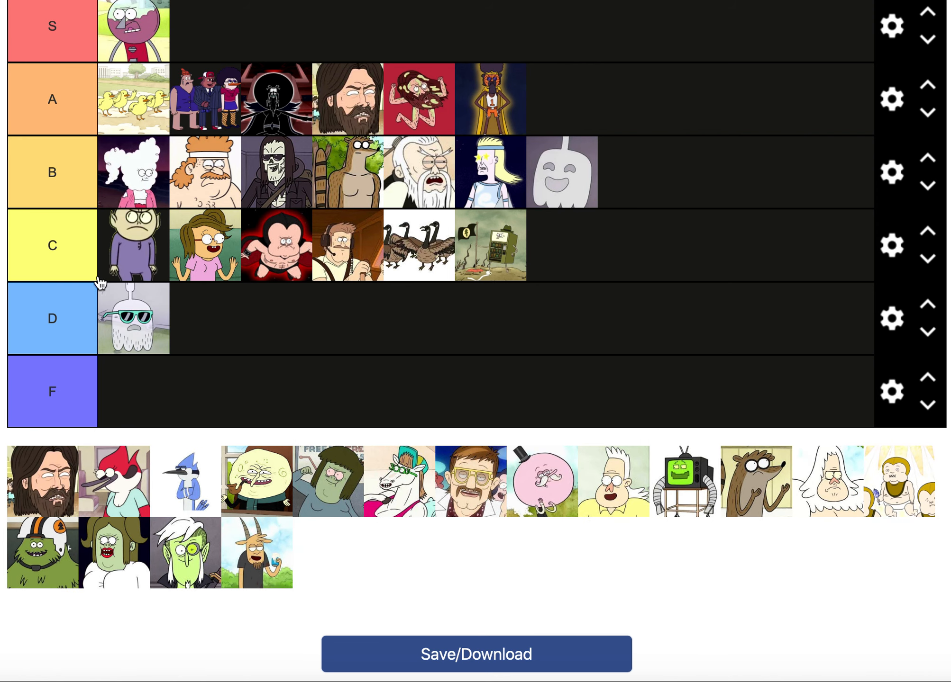
{"action": "left_click_drag", "start_coordinate": [142, 327], "coordinate": [219, 293]}
{"action": "left_click_drag", "start_coordinate": [722, 195], "coordinate": [721, 188]}
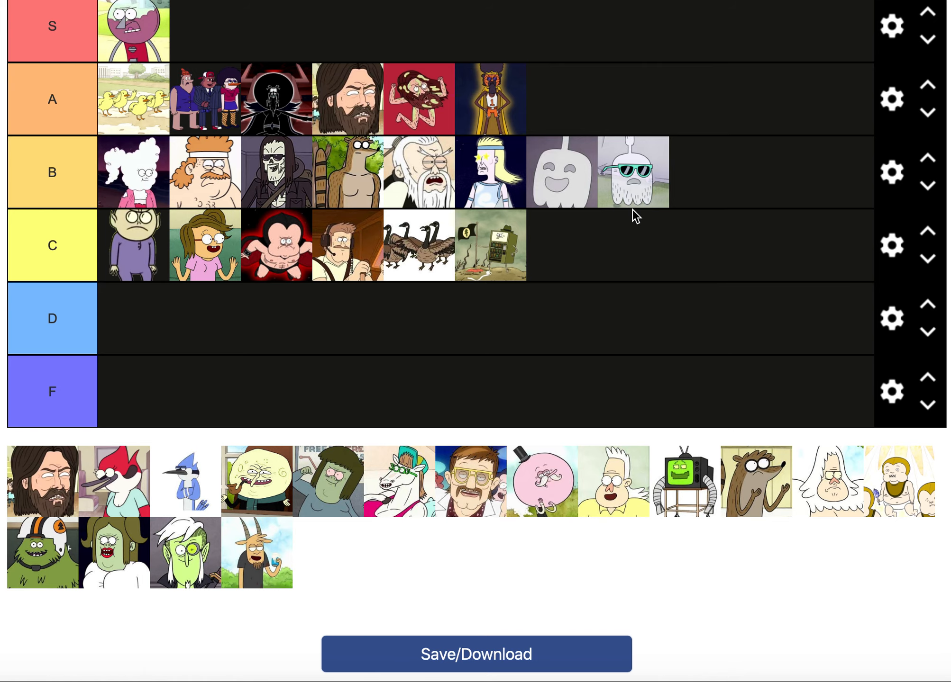
{"action": "left_click_drag", "start_coordinate": [131, 485], "coordinate": [555, 107]}
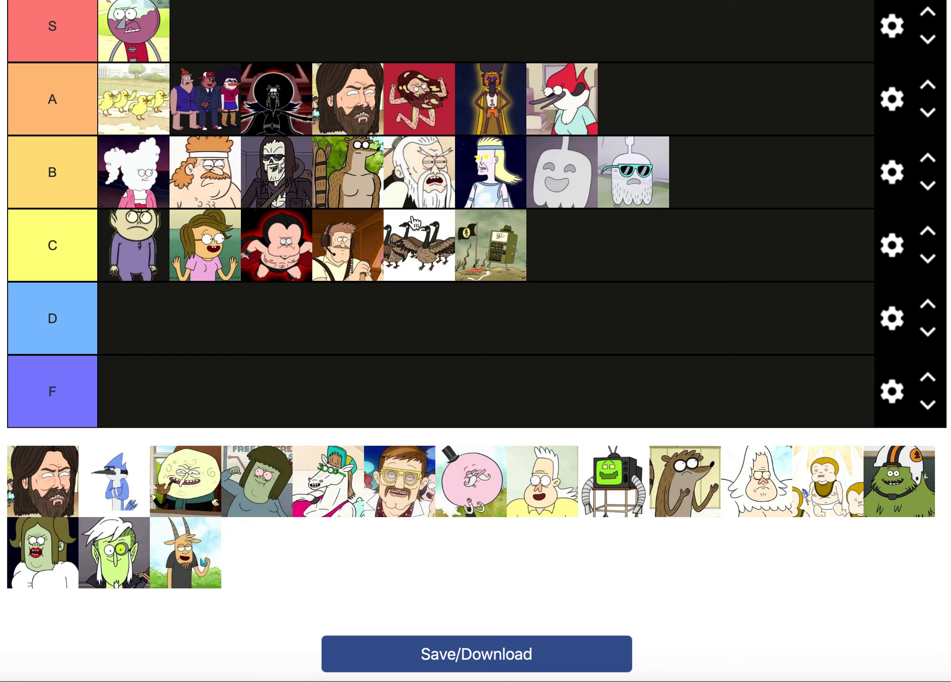
- Insert the blue jay between the two ghosts in tier B and add the round-headed pipe smoker to the end of tier C
{"action": "left_click_drag", "start_coordinate": [131, 483], "coordinate": [700, 177]}
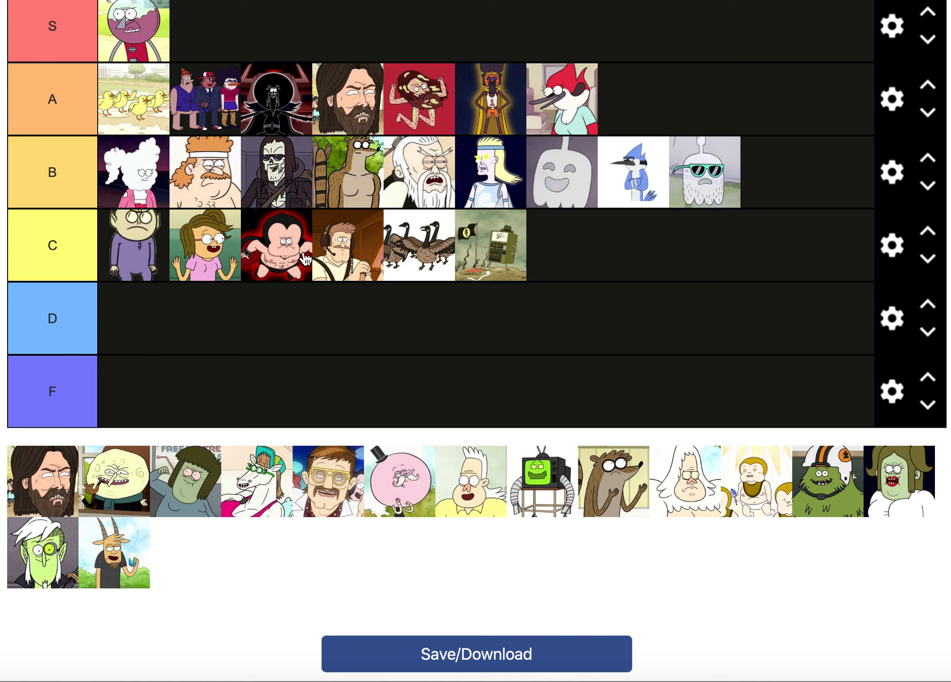
{"action": "left_click_drag", "start_coordinate": [127, 481], "coordinate": [353, 346]}
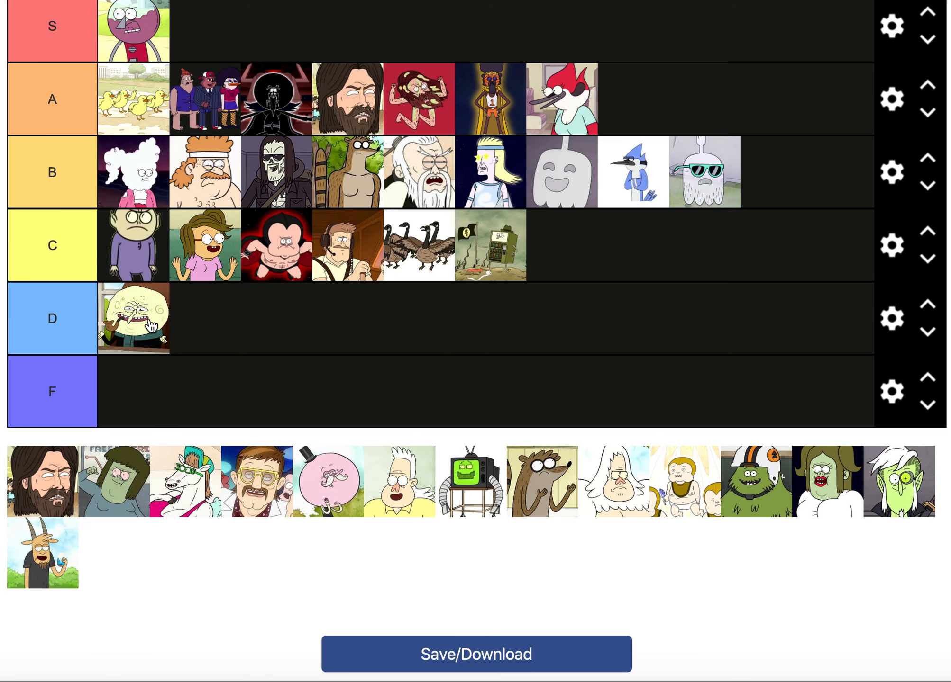
{"action": "left_click_drag", "start_coordinate": [154, 324], "coordinate": [530, 271]}
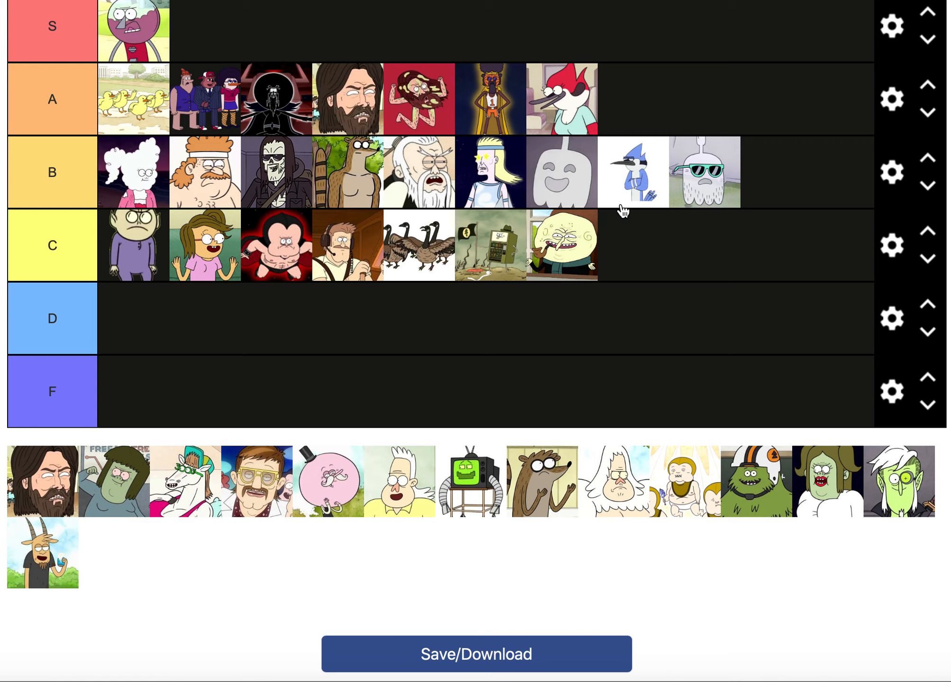
- Place the flexing green man in tier S, the white unicorn in tier C and the mustached man with yellow glasses in tier D
{"action": "left_click_drag", "start_coordinate": [129, 487], "coordinate": [260, 65]}
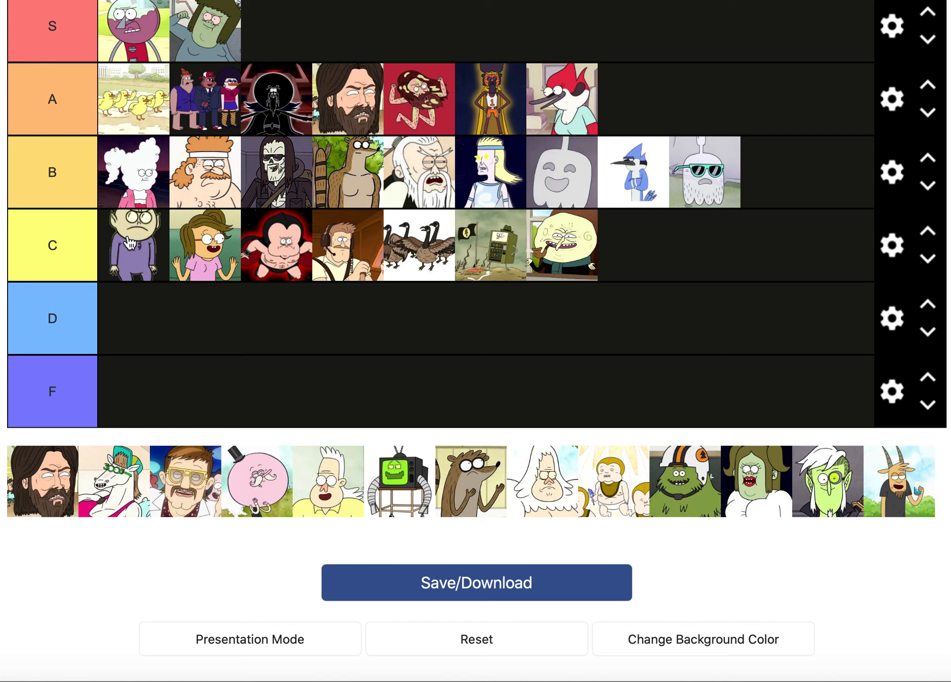
{"action": "left_click_drag", "start_coordinate": [122, 507], "coordinate": [367, 353]}
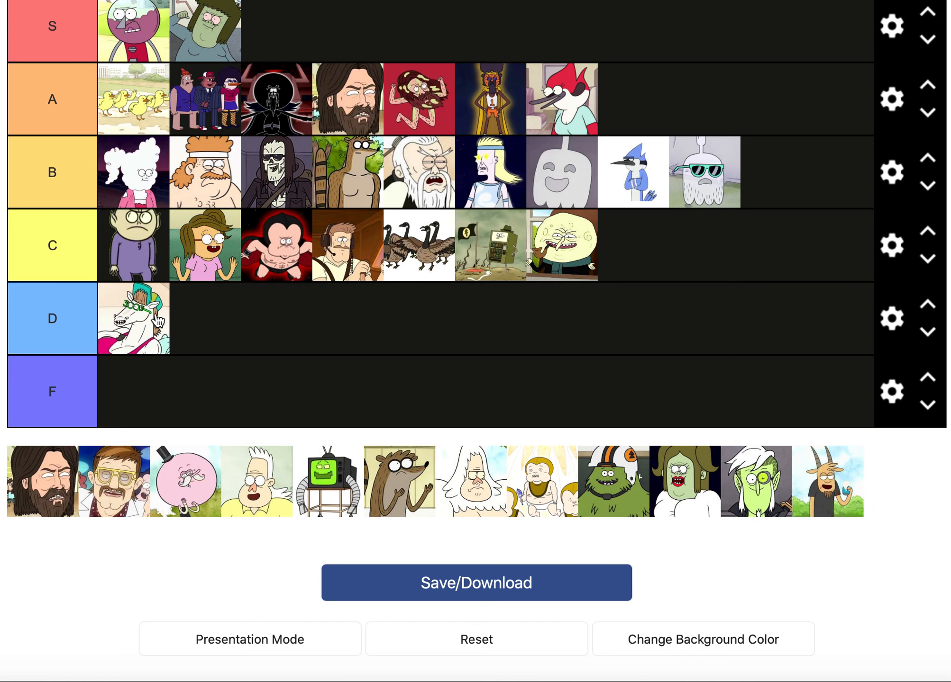
{"action": "left_click_drag", "start_coordinate": [142, 319], "coordinate": [625, 229]}
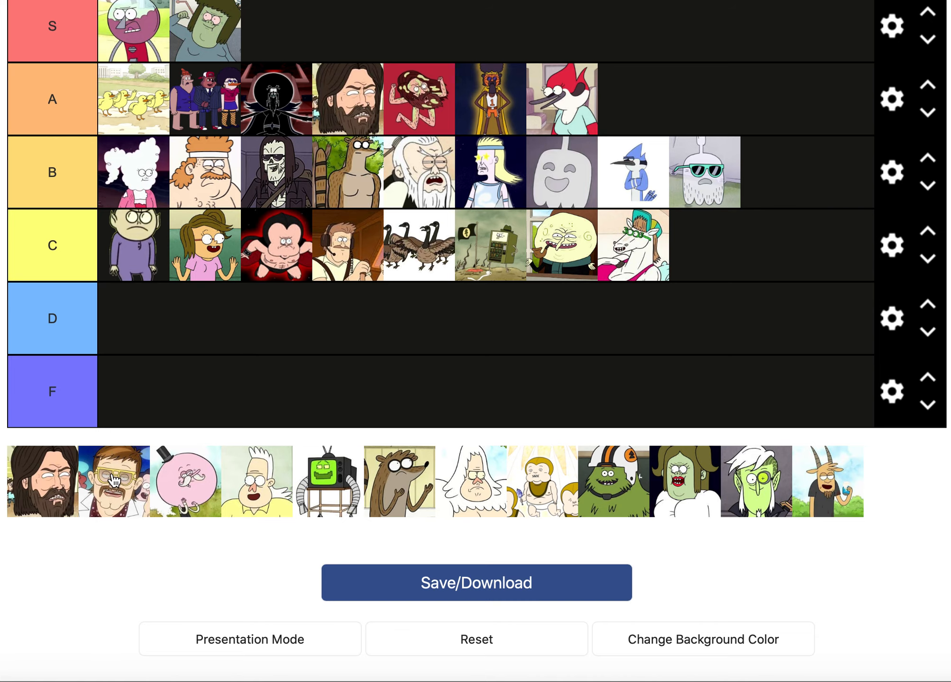
{"action": "left_click_drag", "start_coordinate": [114, 481], "coordinate": [284, 352]}
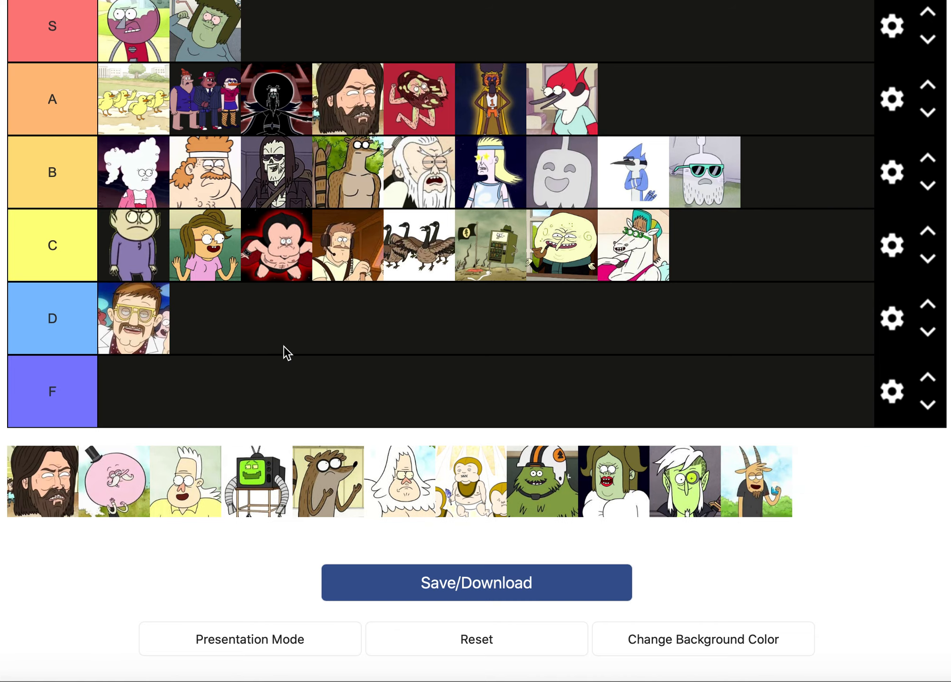
- Move the mustached man with yellow glasses before the smiling ghost in tier B and place the pink round-headed man at the end of tier S
{"action": "left_click_drag", "start_coordinate": [135, 320], "coordinate": [532, 164]}
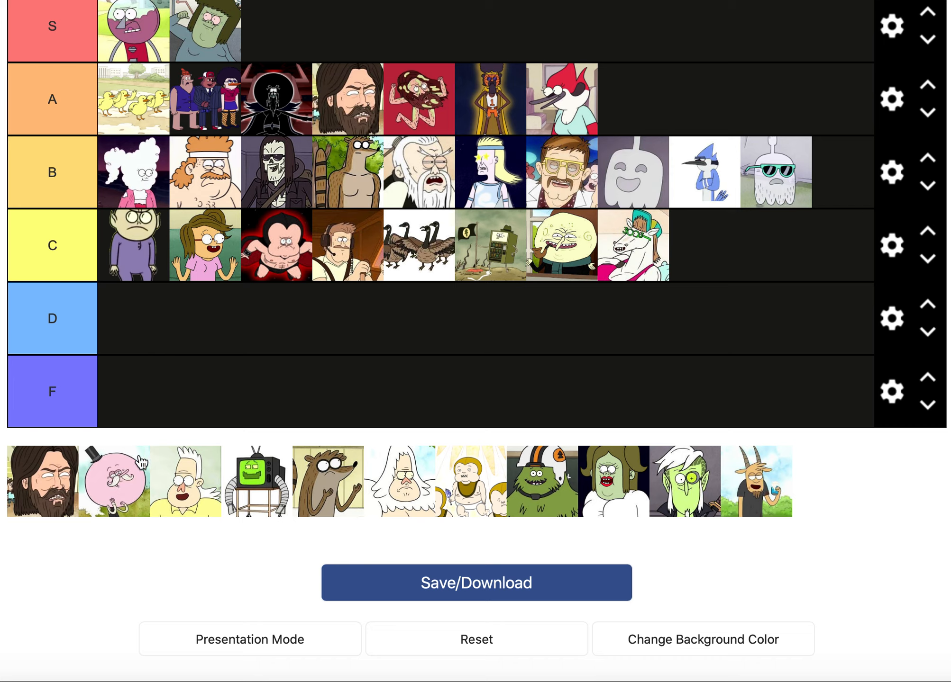
{"action": "left_click_drag", "start_coordinate": [120, 483], "coordinate": [266, 327]}
{"action": "left_click_drag", "start_coordinate": [144, 303], "coordinate": [316, 52]}
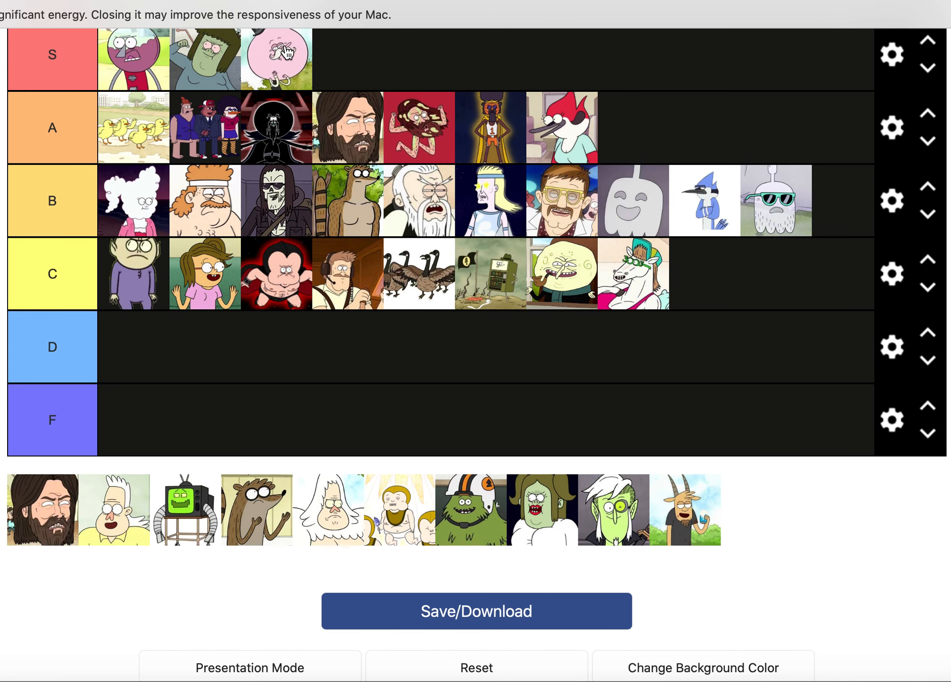
- Place the white-haired man in the yellow shirt in tier F and the green-screen TV robot before the smiling ghost in tier B
{"action": "scroll", "coordinate": [286, 50], "scroll_direction": "down", "scroll_amount": 2}
{"action": "scroll", "coordinate": [289, 48], "scroll_direction": "up", "scroll_amount": 3}
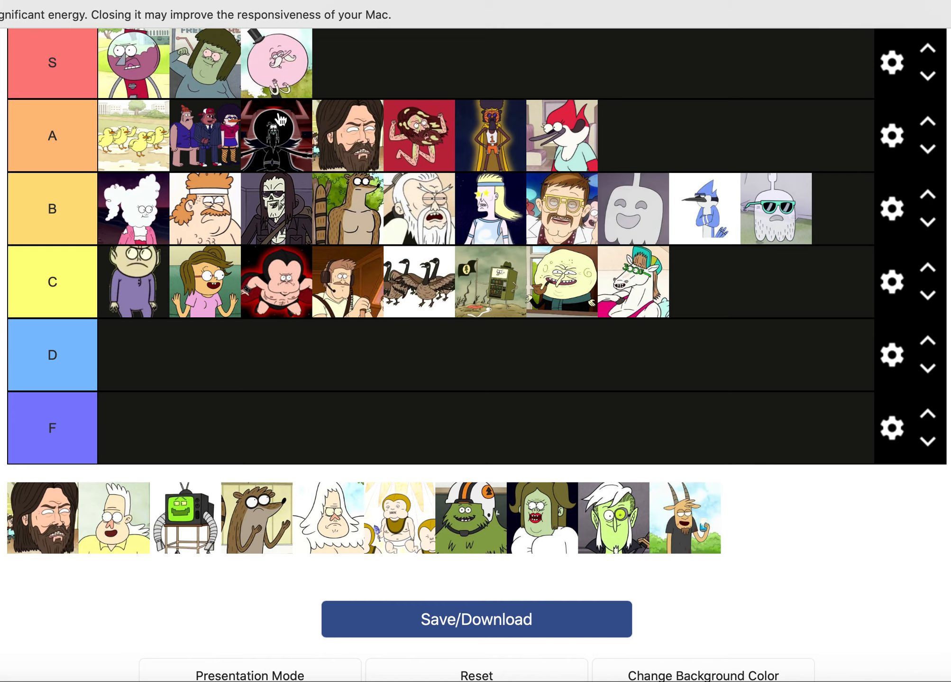
{"action": "scroll", "coordinate": [284, 126], "scroll_direction": "down", "scroll_amount": 1}
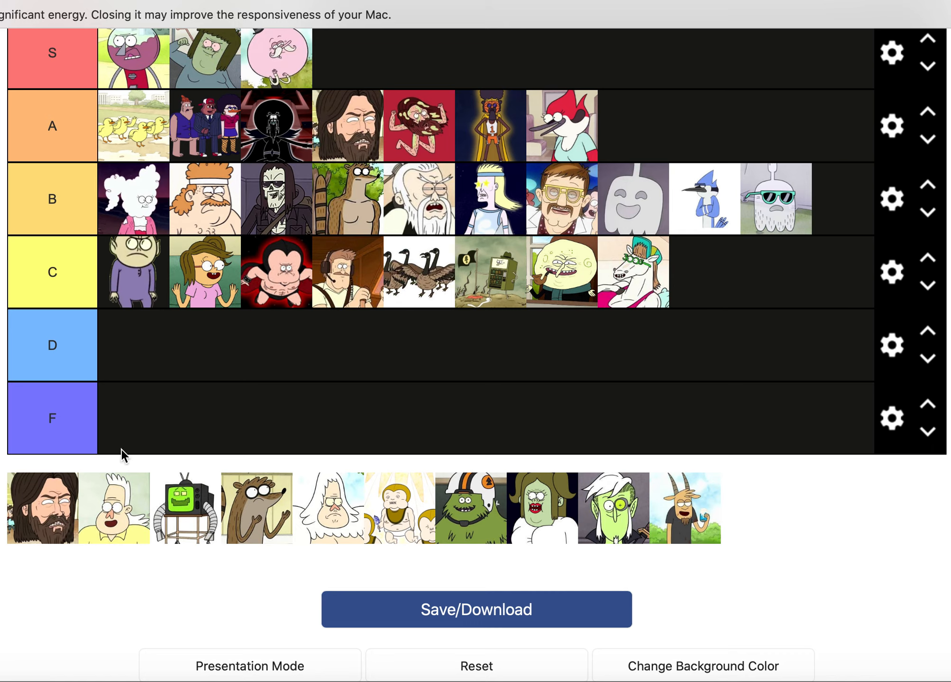
{"action": "left_click_drag", "start_coordinate": [127, 511], "coordinate": [157, 440]}
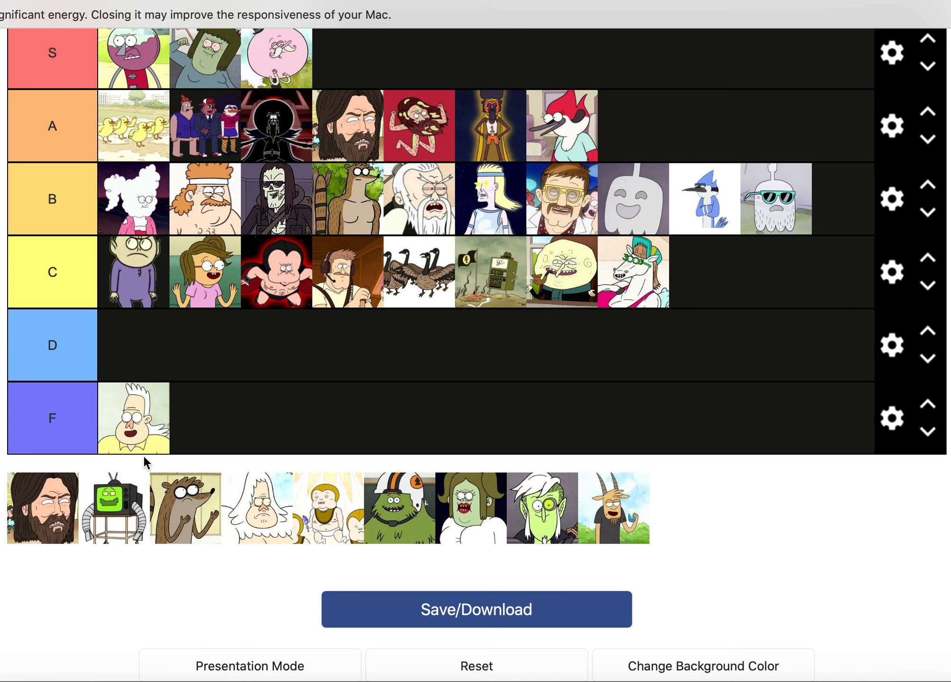
{"action": "left_click_drag", "start_coordinate": [115, 511], "coordinate": [417, 288]}
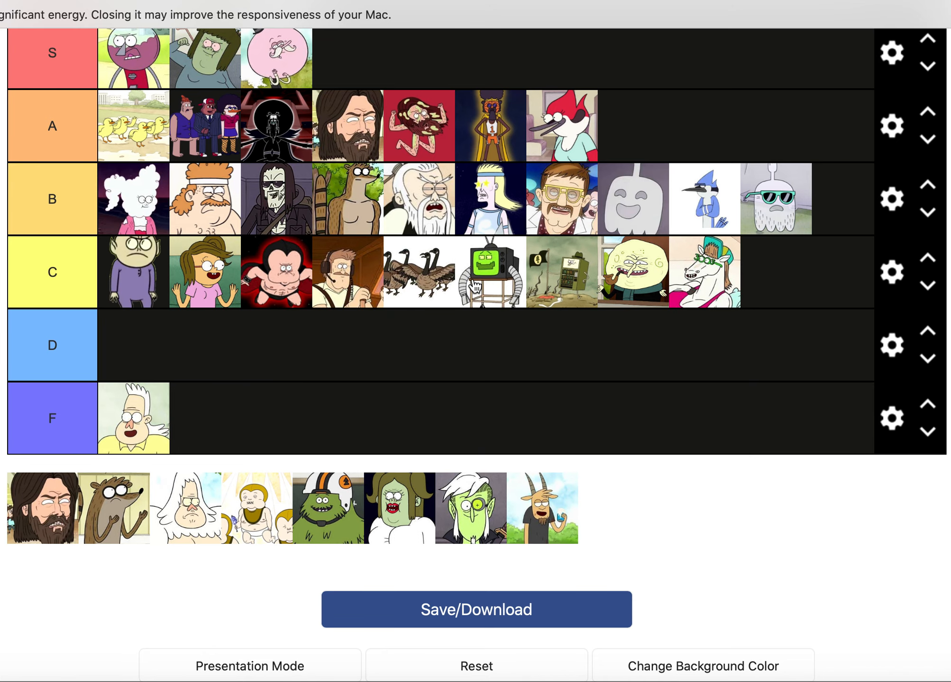
{"action": "left_click_drag", "start_coordinate": [510, 277], "coordinate": [592, 223]}
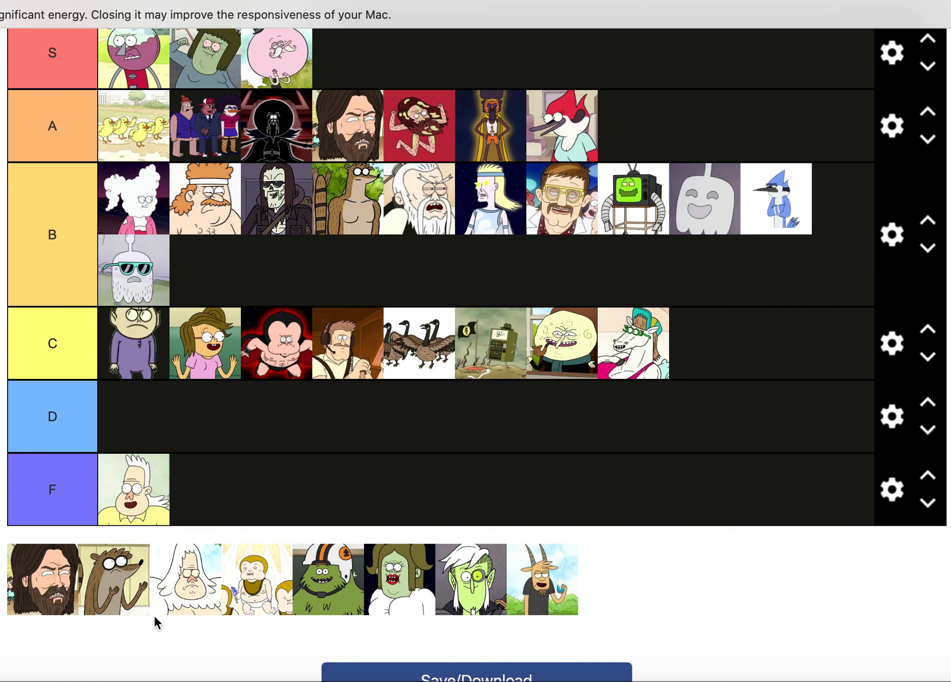
- Add the unranked brown raccoon and the bearded baby to the end of tier B and the long-haired white-bearded figure to tier S
{"action": "left_click_drag", "start_coordinate": [110, 598], "coordinate": [270, 279]}
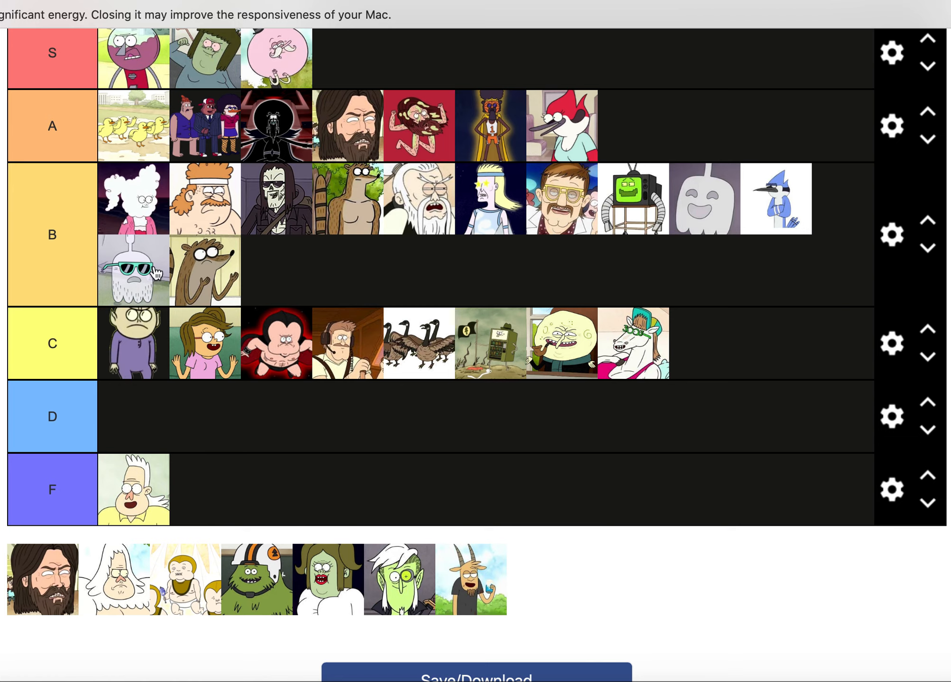
{"action": "left_click_drag", "start_coordinate": [116, 583], "coordinate": [370, 80]}
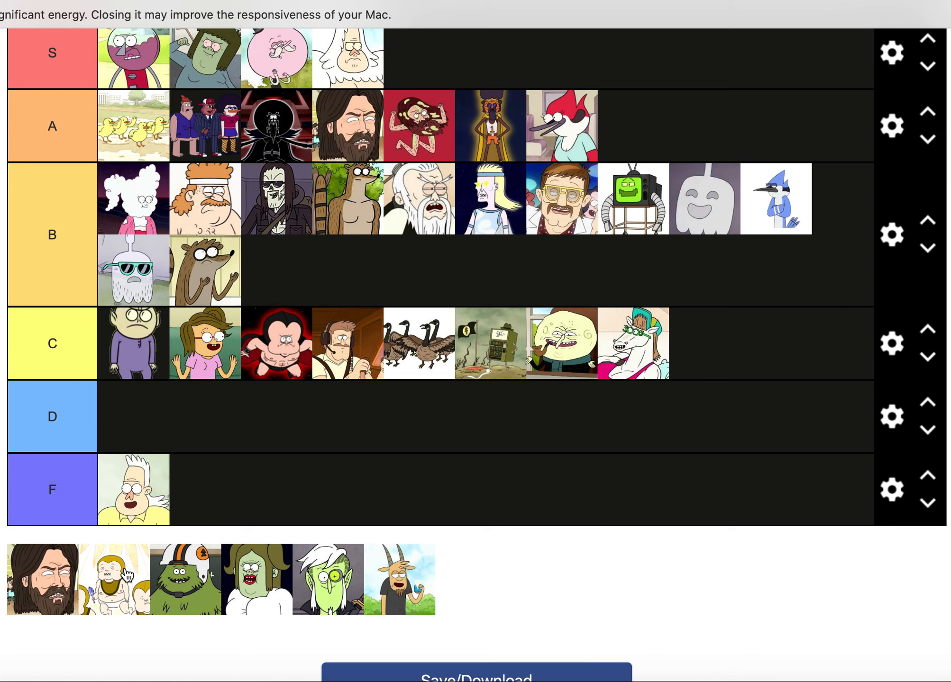
{"action": "left_click_drag", "start_coordinate": [127, 576], "coordinate": [399, 271]}
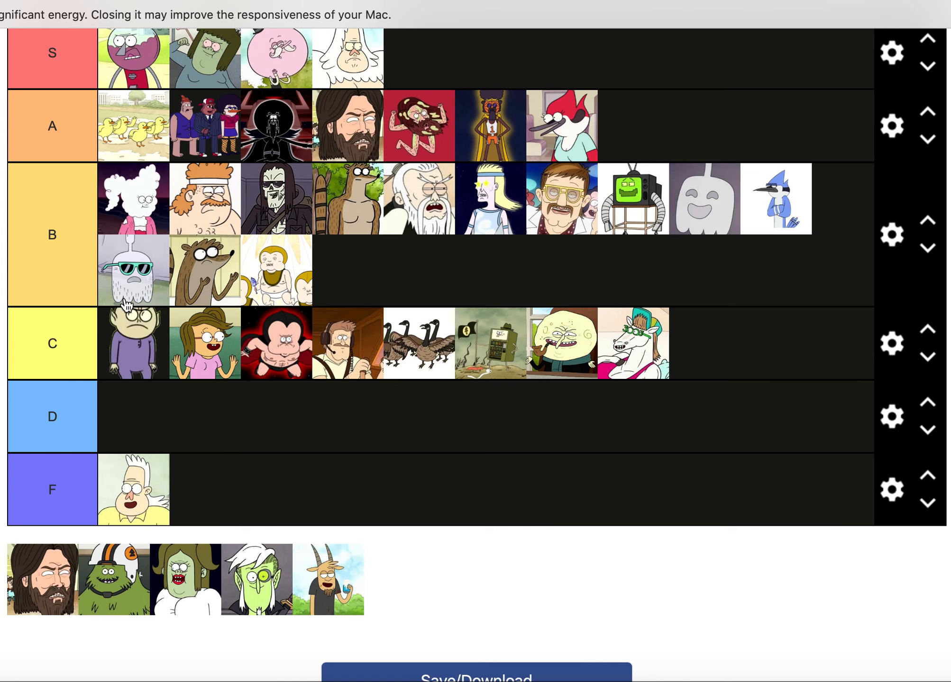
- Place the helmeted green monster at the end of tier C and the green woman with red lips right after the red-glowing baby
{"action": "left_click_drag", "start_coordinate": [127, 579], "coordinate": [376, 360]}
{"action": "left_click_drag", "start_coordinate": [384, 353], "coordinate": [741, 357]}
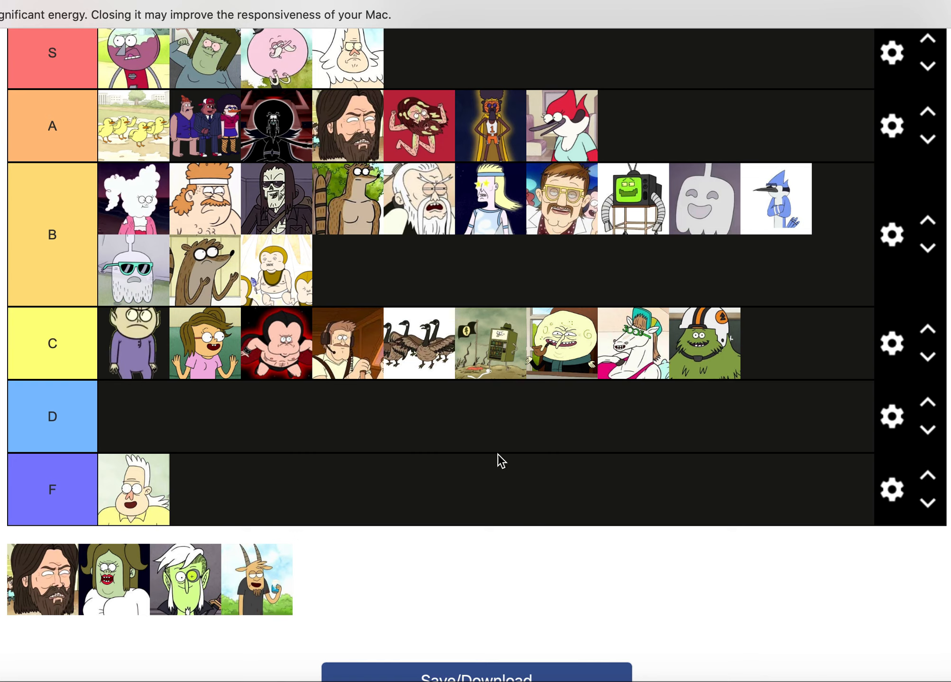
{"action": "left_click_drag", "start_coordinate": [119, 573], "coordinate": [434, 415]}
{"action": "left_click_drag", "start_coordinate": [137, 419], "coordinate": [323, 350]}
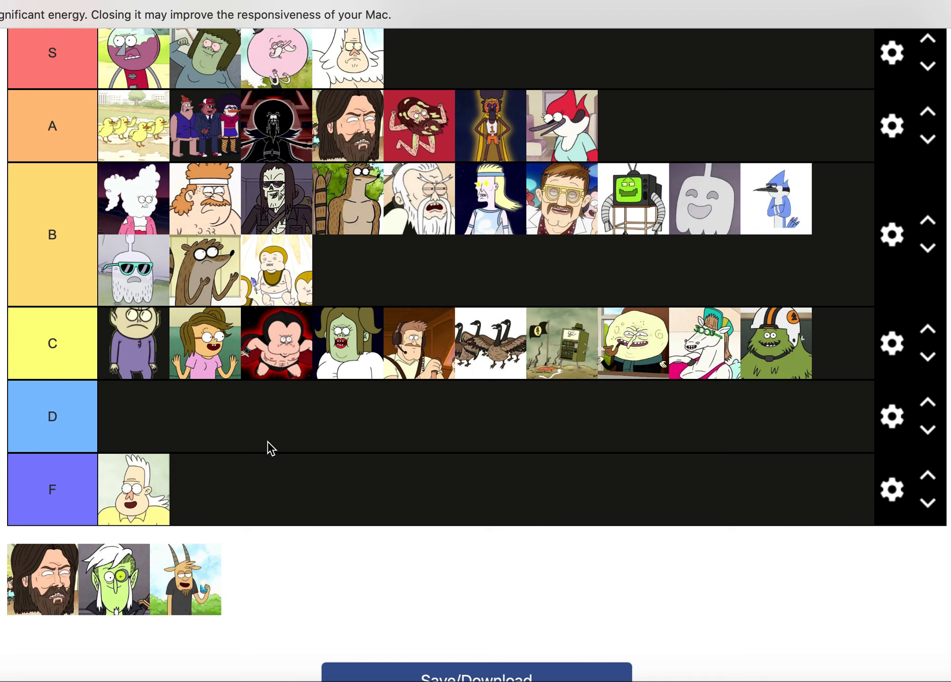
- Add the green-skinned man with white hair and the goat in the black shirt to the end of tier B
{"action": "left_click_drag", "start_coordinate": [127, 583], "coordinate": [333, 422]}
{"action": "left_click_drag", "start_coordinate": [134, 430], "coordinate": [412, 304]}
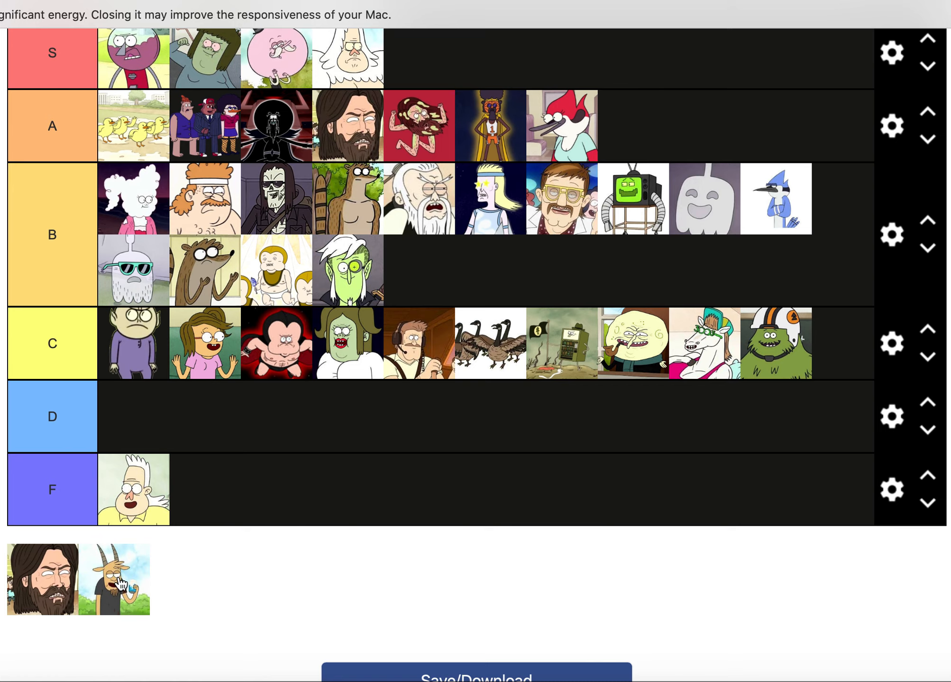
{"action": "left_click_drag", "start_coordinate": [121, 583], "coordinate": [473, 270]}
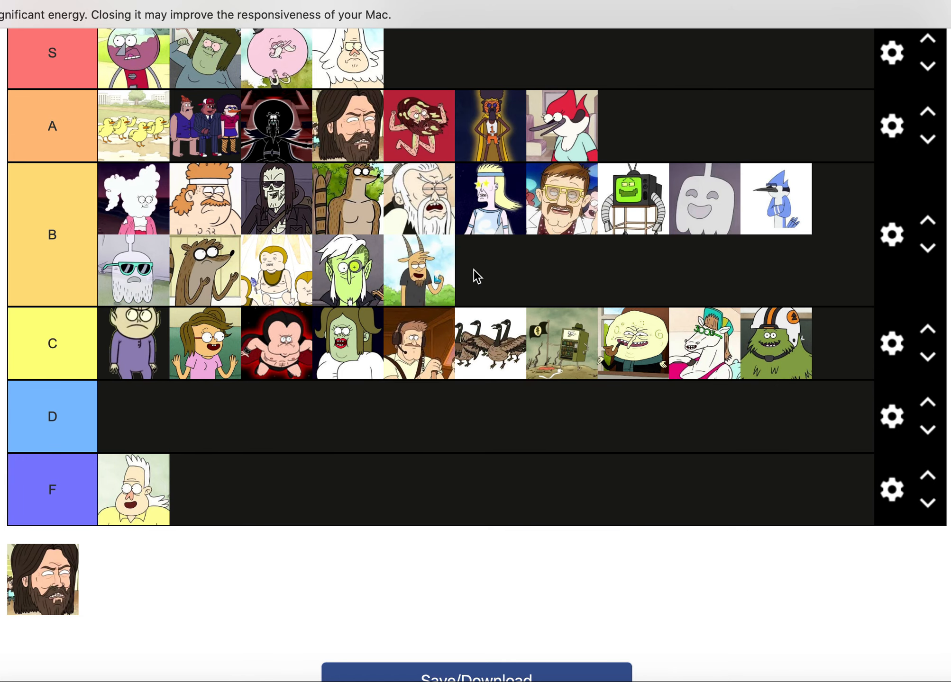